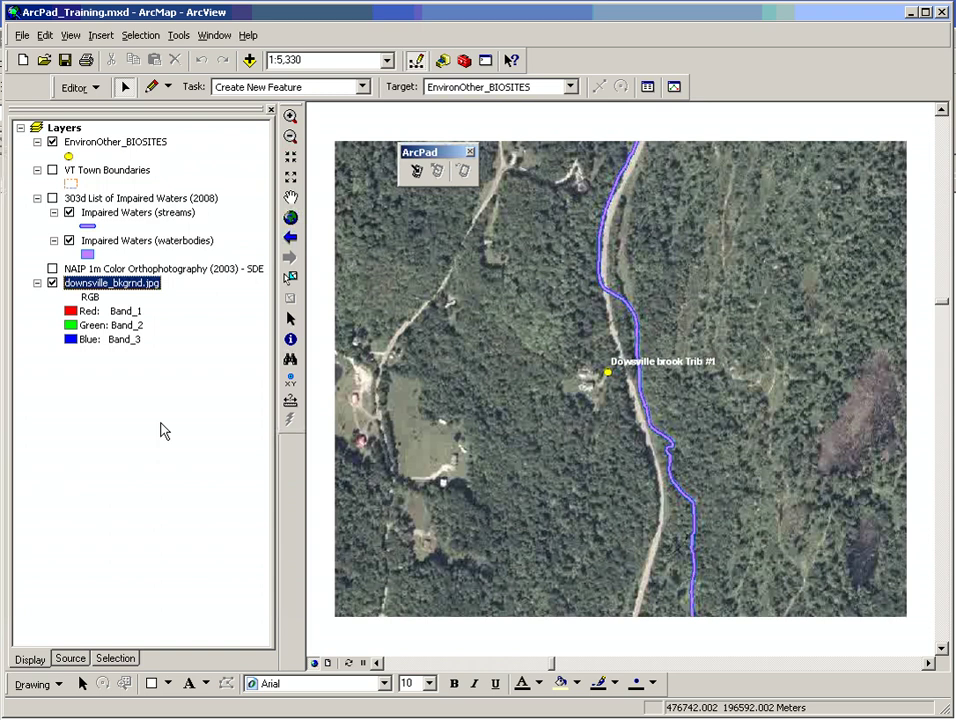
# - Confirm the ArcPad toolbar is enabled and launch the Get Data For ArcPad wizard
pyautogui.moveTo(450, 158); pyautogui.dragTo(440, 146)
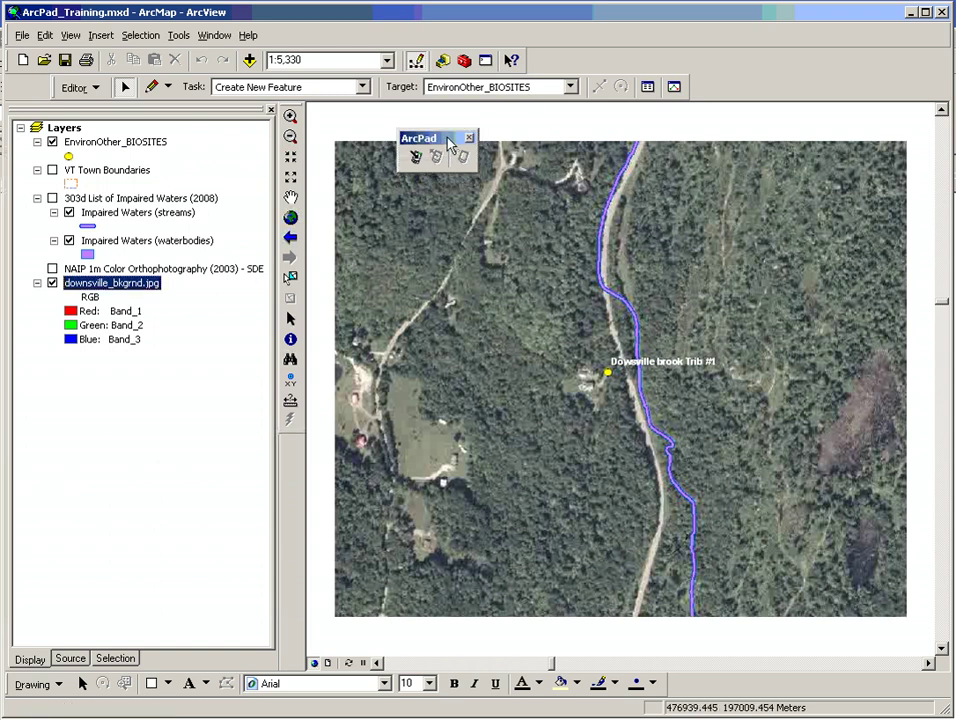
pyautogui.rightClick(716, 79)
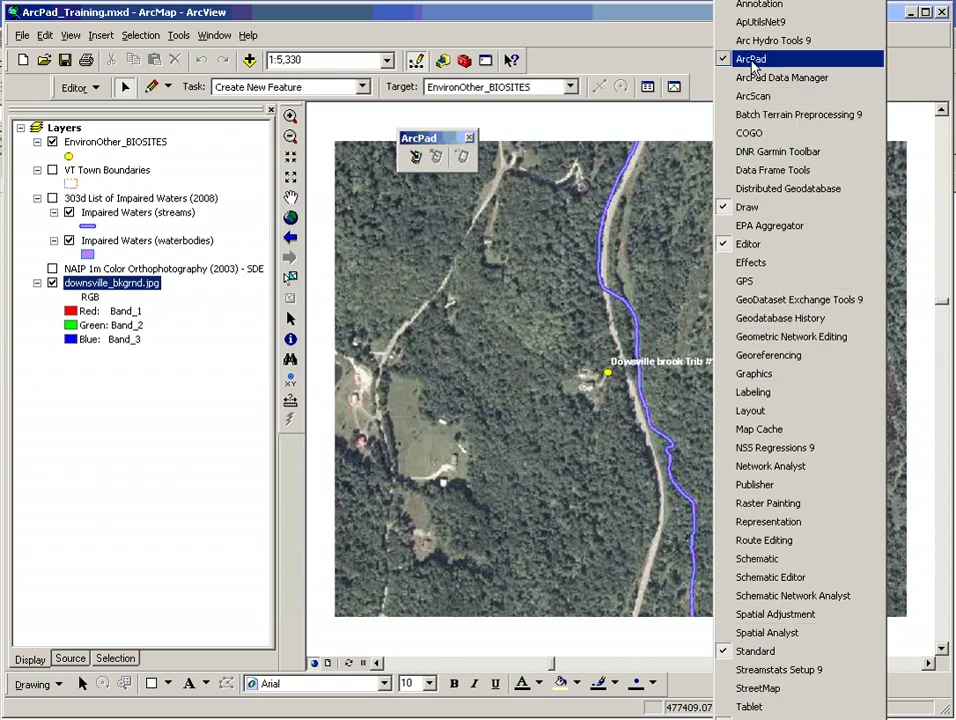
pyautogui.click(604, 67)
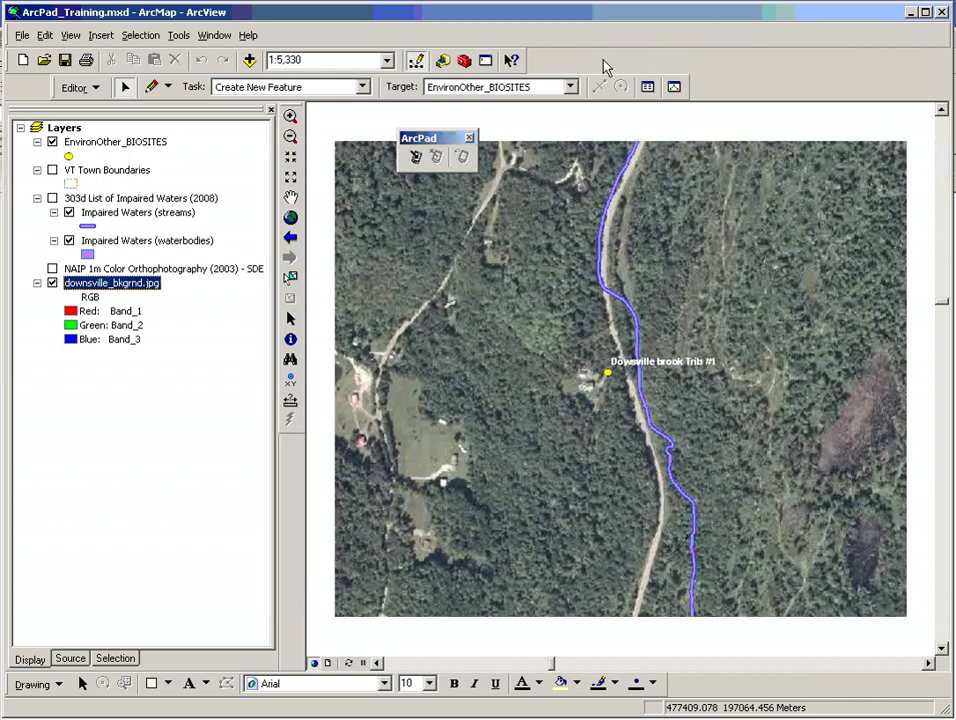
pyautogui.click(416, 163)
pyautogui.moveTo(416, 232)
pyautogui.mouseDown()
pyautogui.moveTo(414, 221)
pyautogui.moveTo(416, 232)
pyautogui.mouseUp()
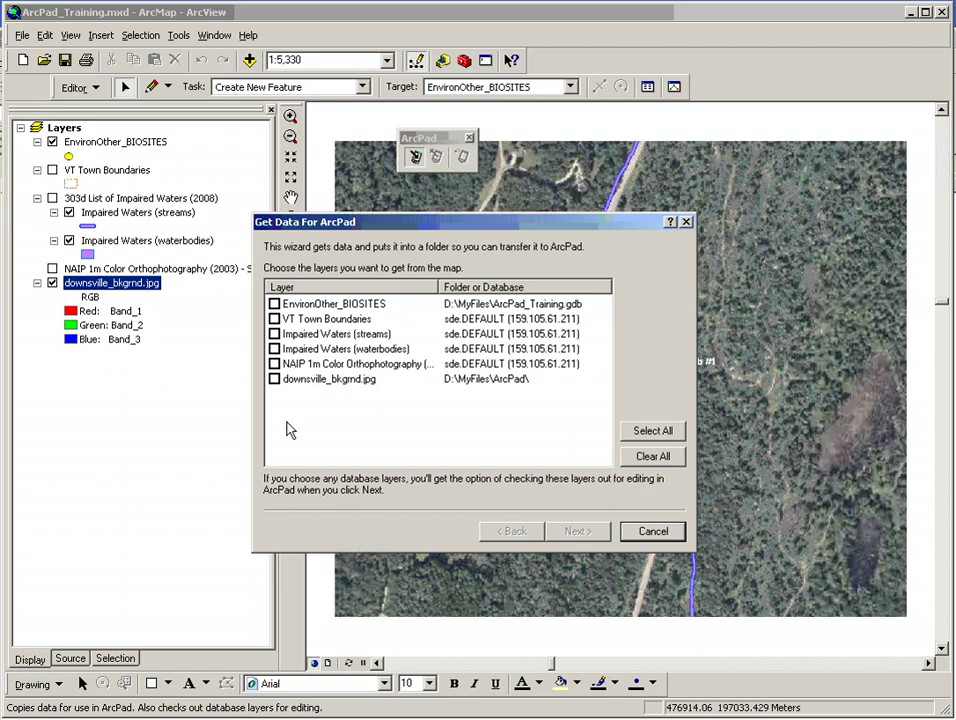
# - Tick downsville_bkgrnd.jpg and EnvironOther_BIOSITES for transfer and continue to the next page
pyautogui.click(274, 379)
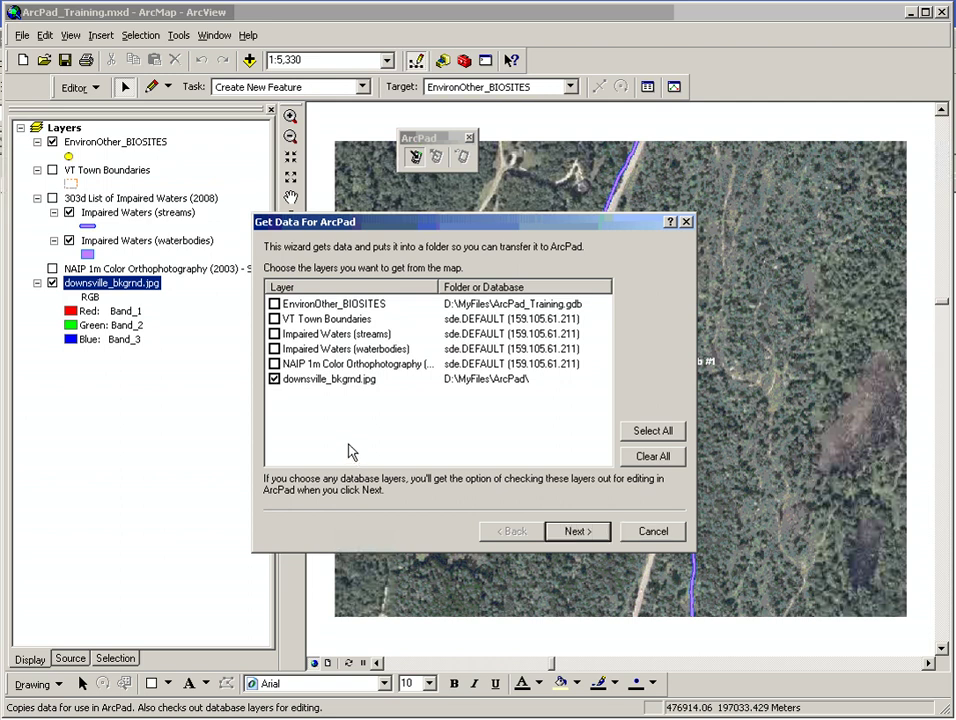
pyautogui.click(274, 305)
pyautogui.click(577, 531)
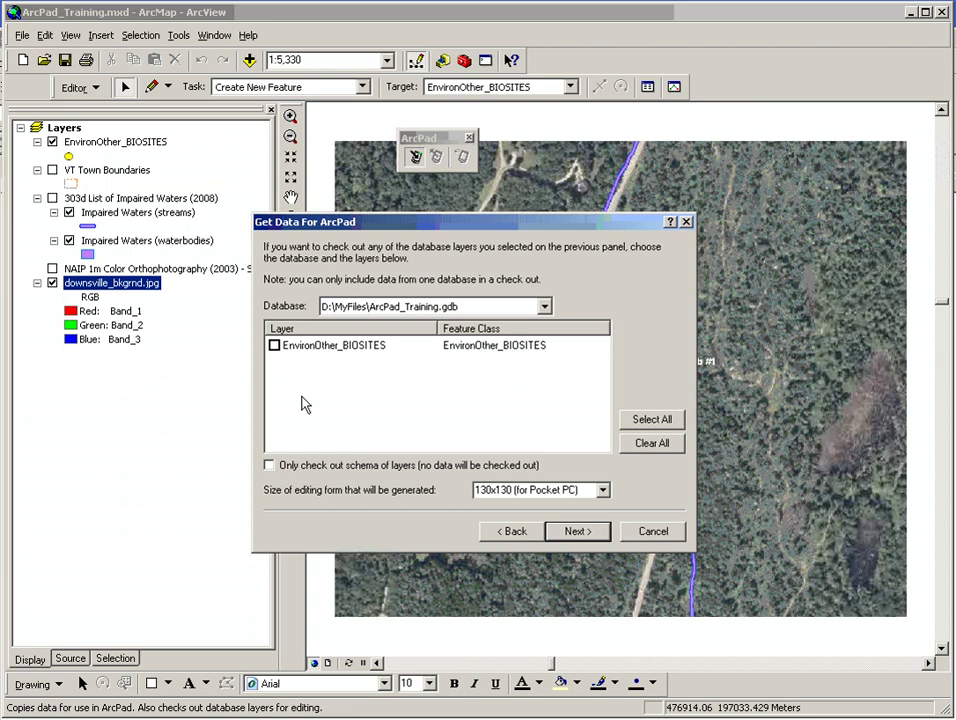
# - Check out EnvironOther_BIOSITES with full data, not schema only, using the 130x130 Pocket PC form size
pyautogui.click(274, 346)
pyautogui.click(269, 465)
pyautogui.click(269, 466)
pyautogui.moveTo(480, 224); pyautogui.dragTo(273, 252)
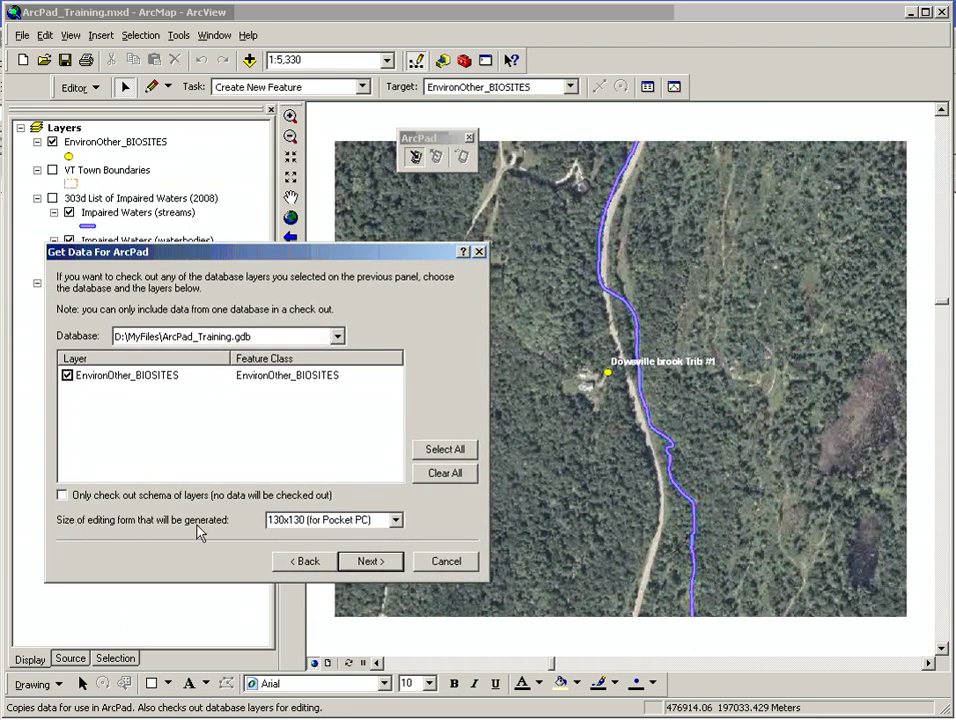
pyautogui.click(397, 522)
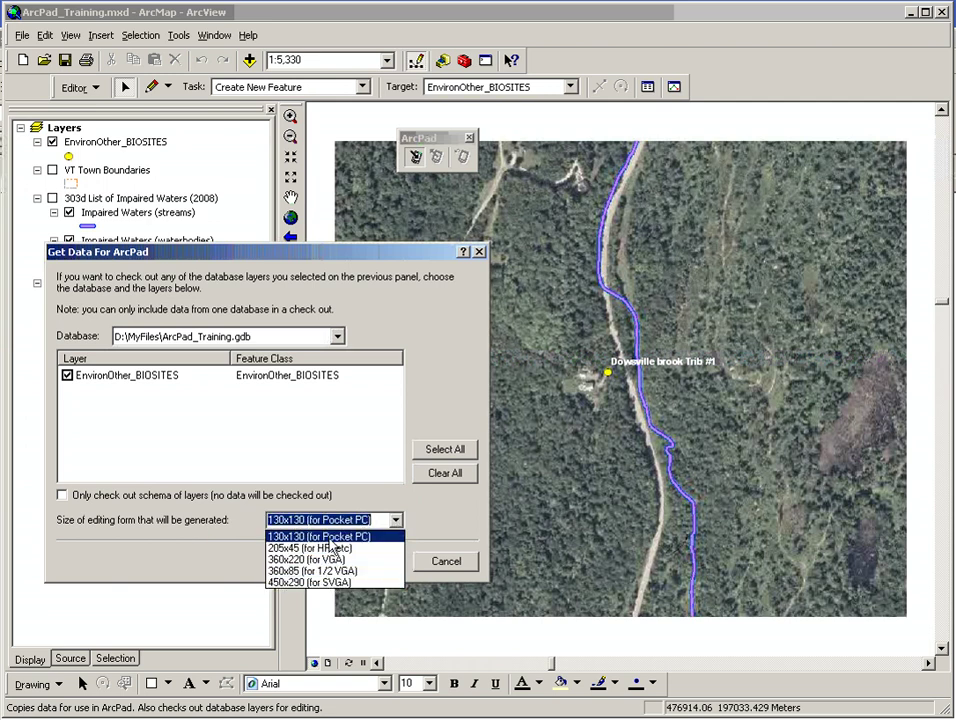
pyautogui.click(333, 538)
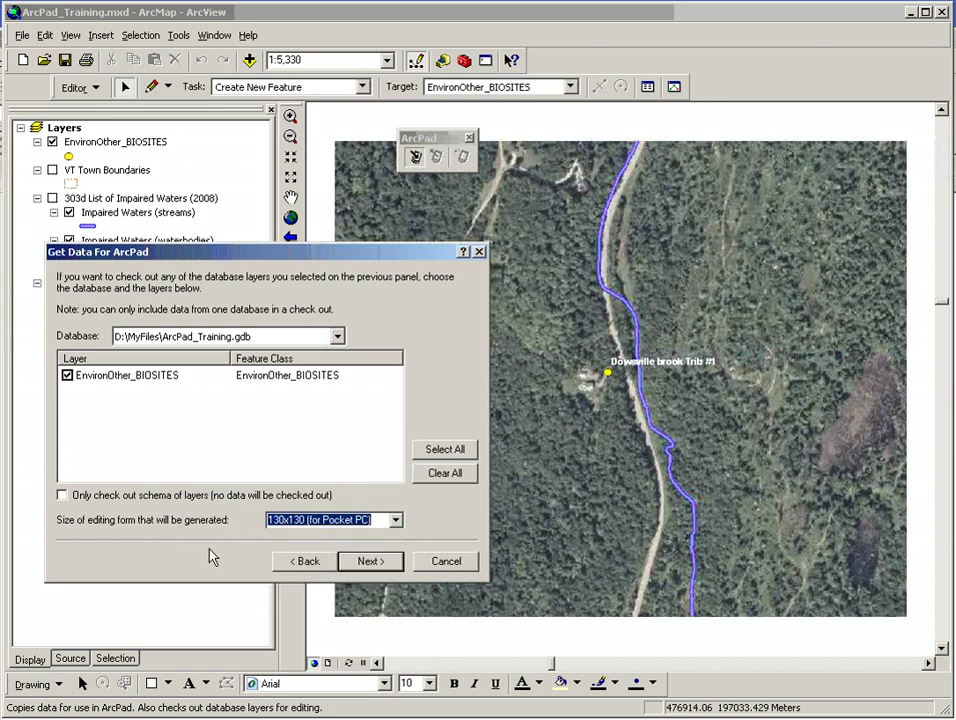
pyautogui.click(369, 564)
pyautogui.moveTo(253, 263); pyautogui.dragTo(436, 246)
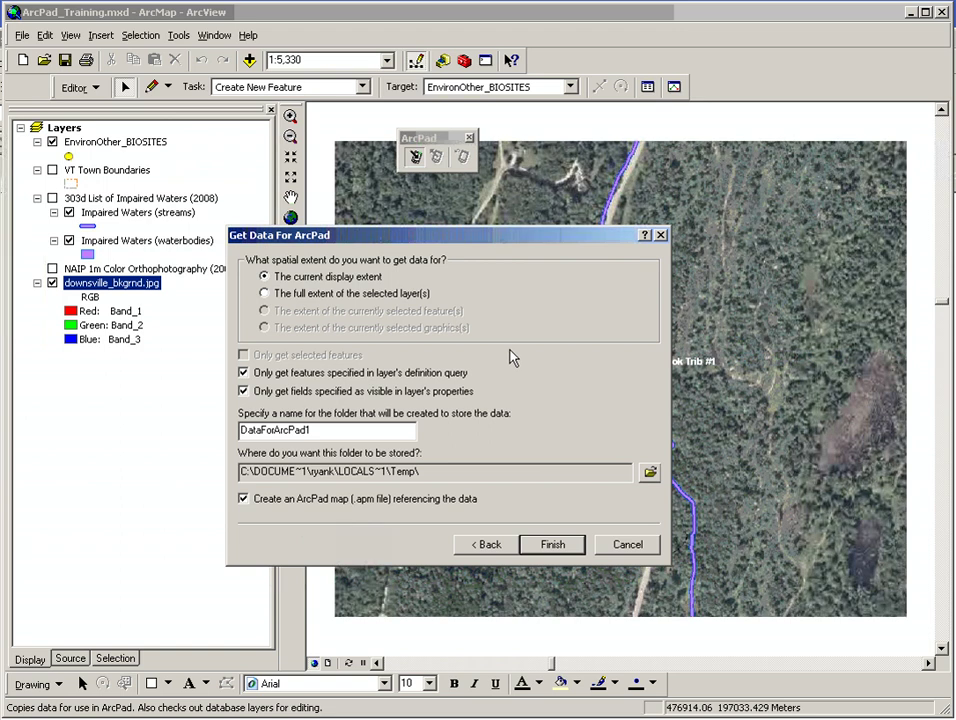
pyautogui.moveTo(460, 237); pyautogui.dragTo(289, 238)
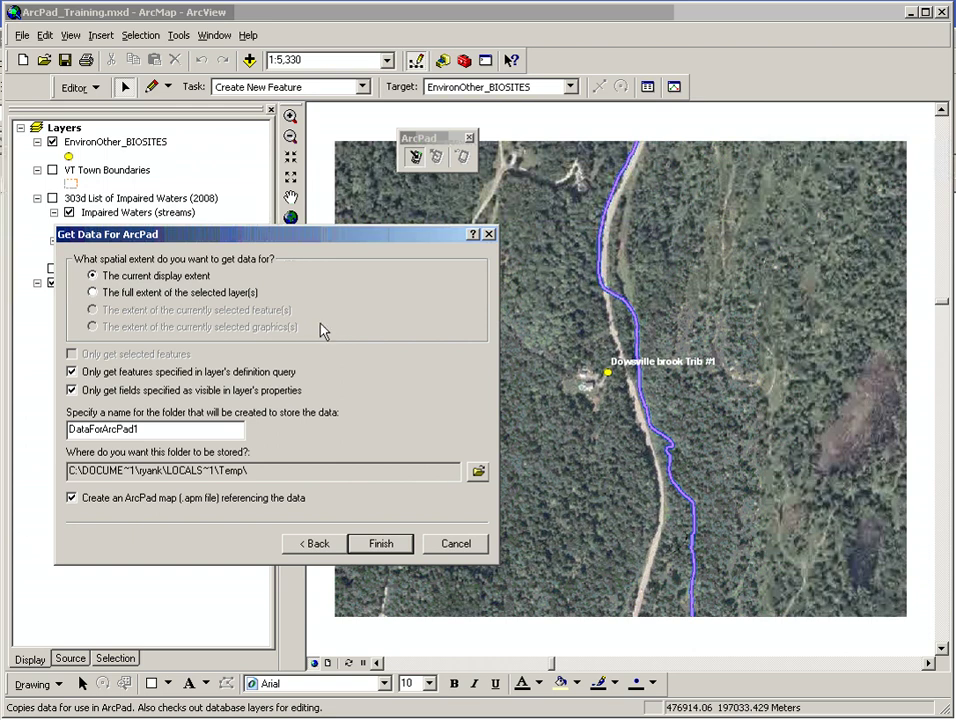
pyautogui.click(146, 296)
pyautogui.click(94, 278)
# - Replace the default folder name DataForArcPad1 with downsville_20090401
pyautogui.doubleClick(166, 429)
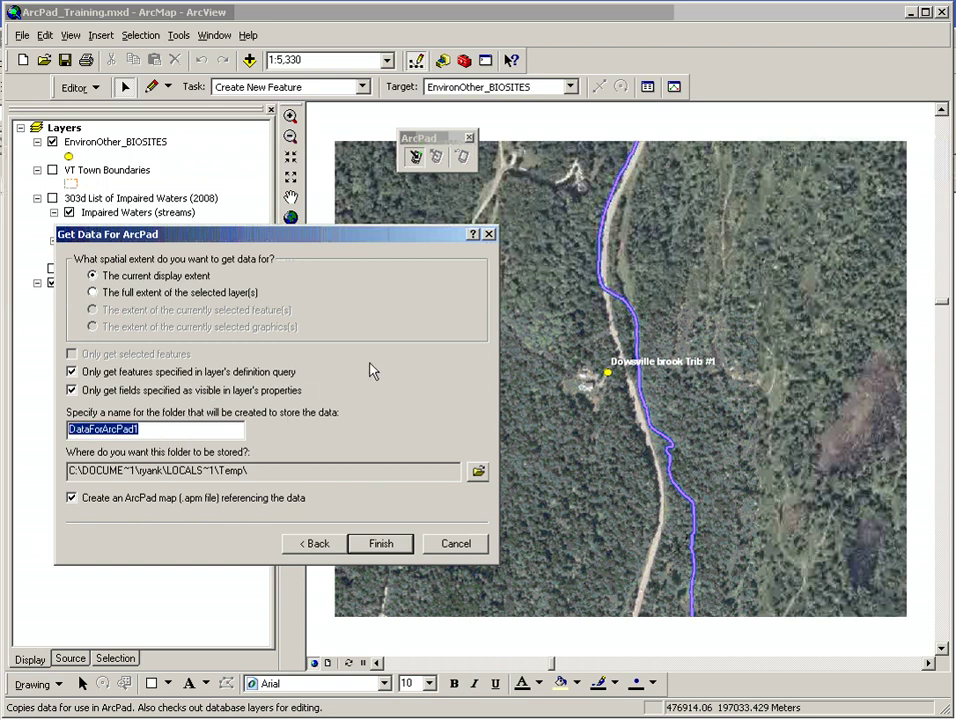
pyautogui.write('down')
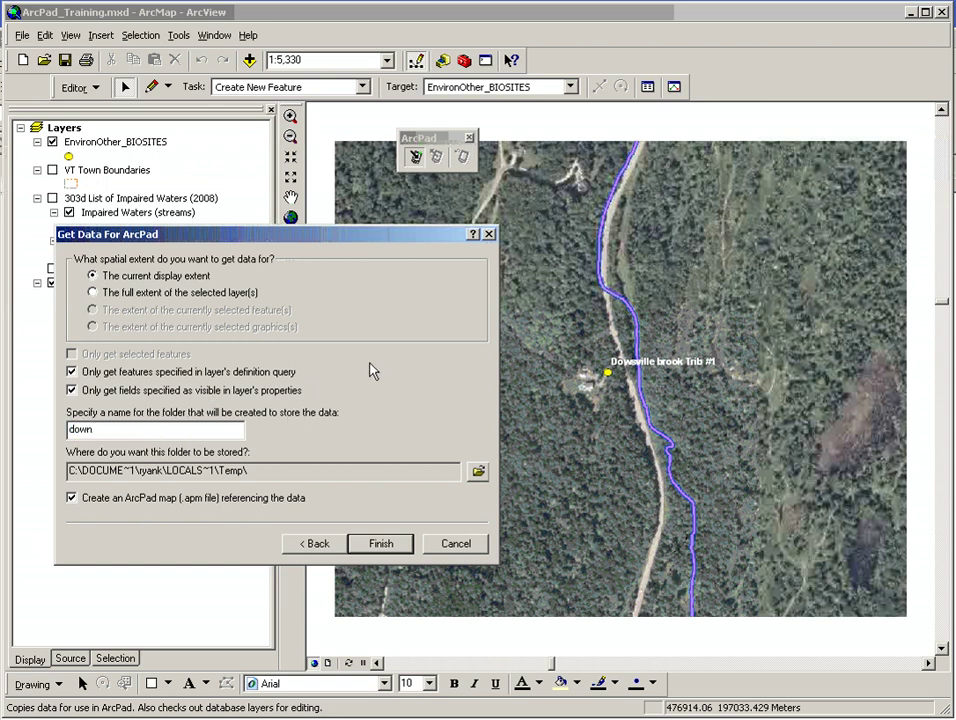
pyautogui.write('sville_20090401')
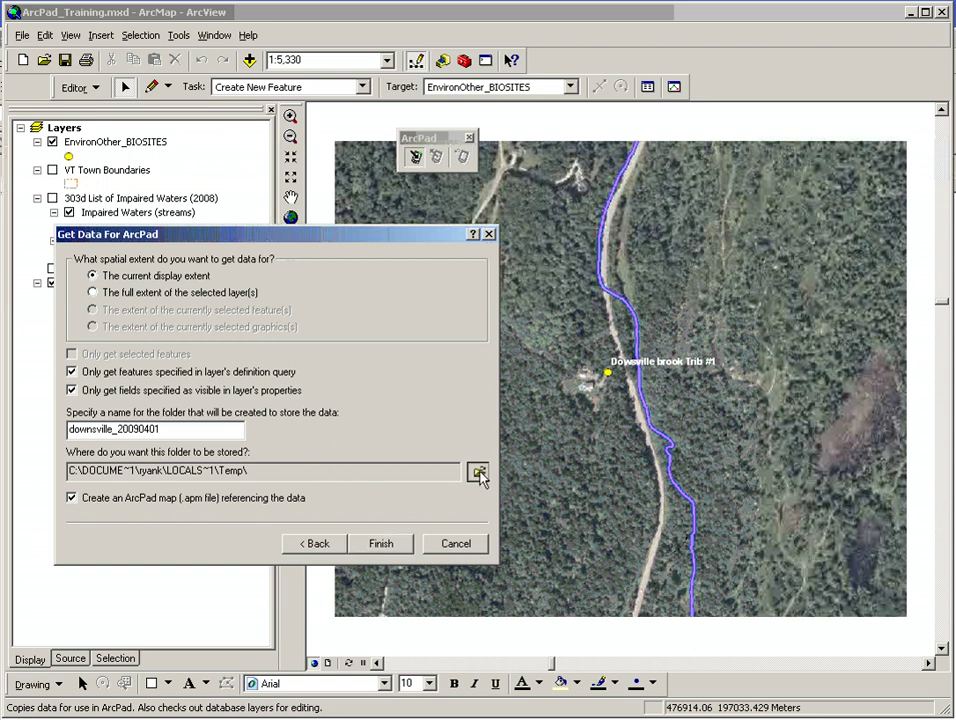
# - Browse to the ArcPad folder under MyFiles on DATA (D:) and confirm it as the storage folder
pyautogui.click(478, 472)
pyautogui.click(225, 383)
pyautogui.click(177, 382)
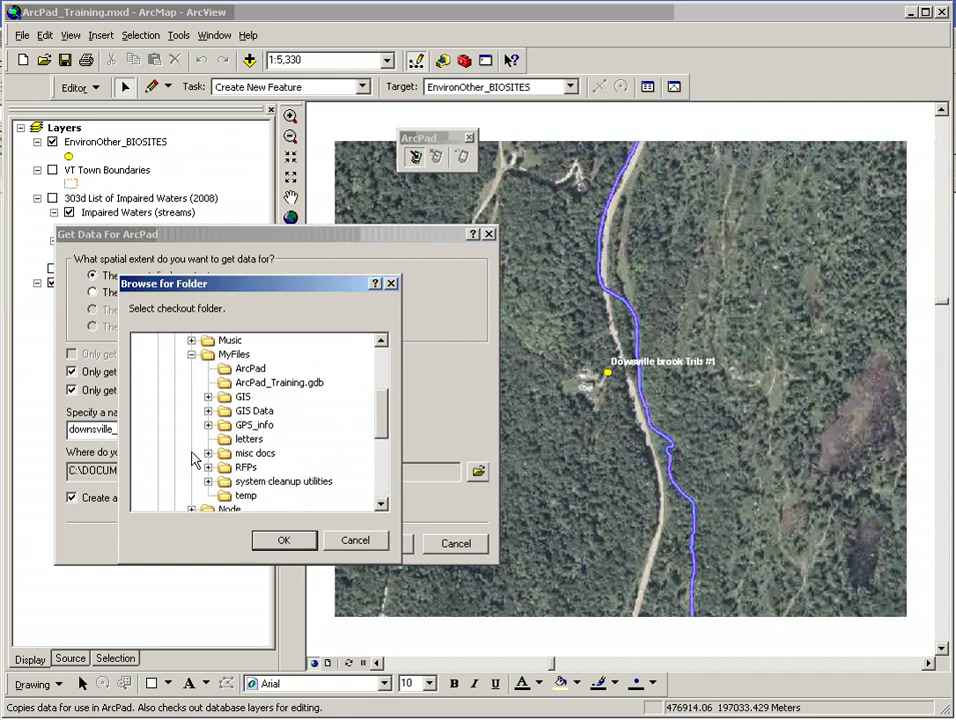
pyautogui.click(250, 368)
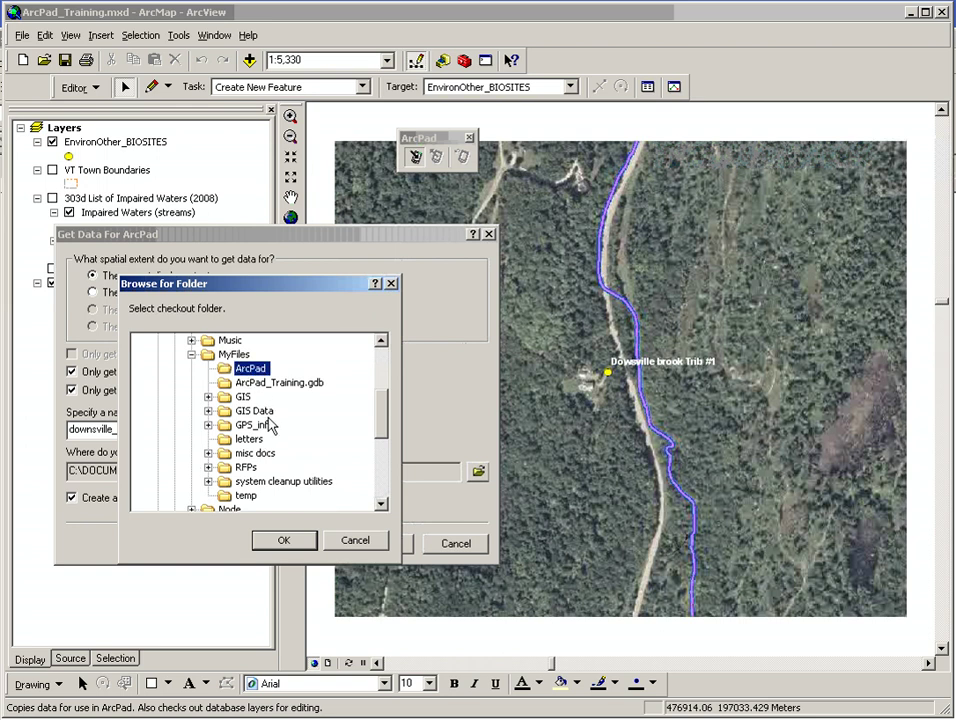
pyautogui.click(295, 541)
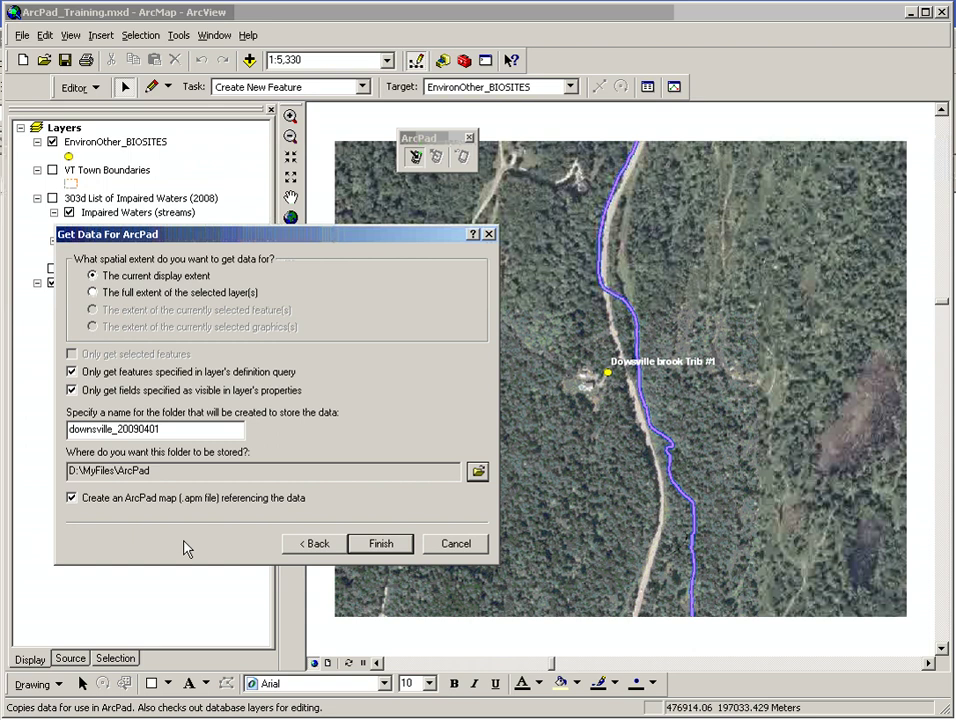
# - Finish the wizard to export the data and dismiss the Operation successful report
pyautogui.click(386, 546)
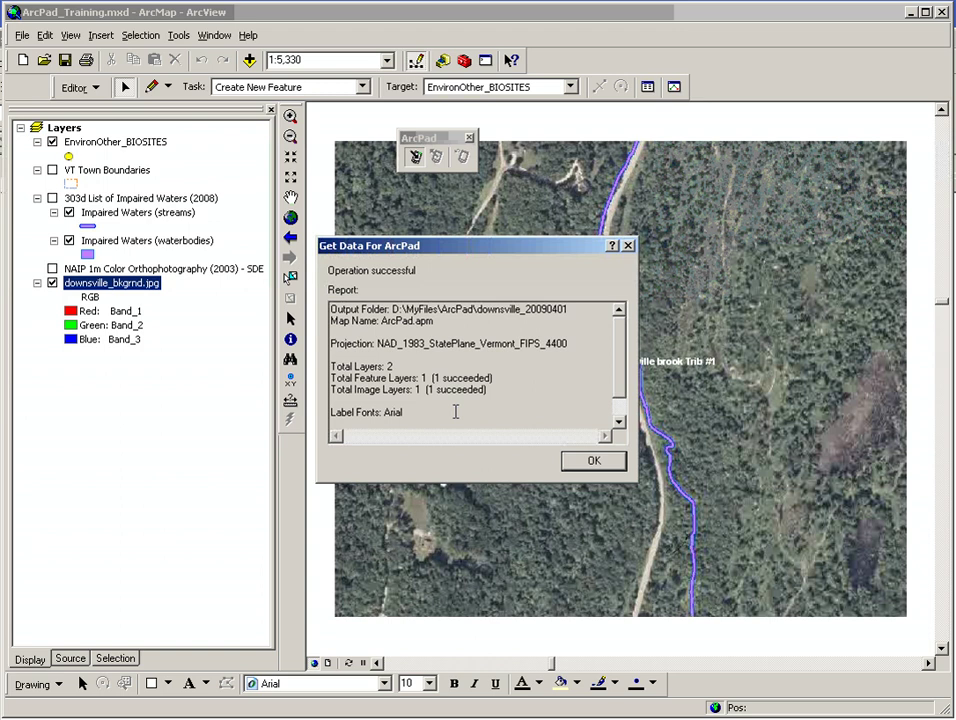
pyautogui.click(597, 465)
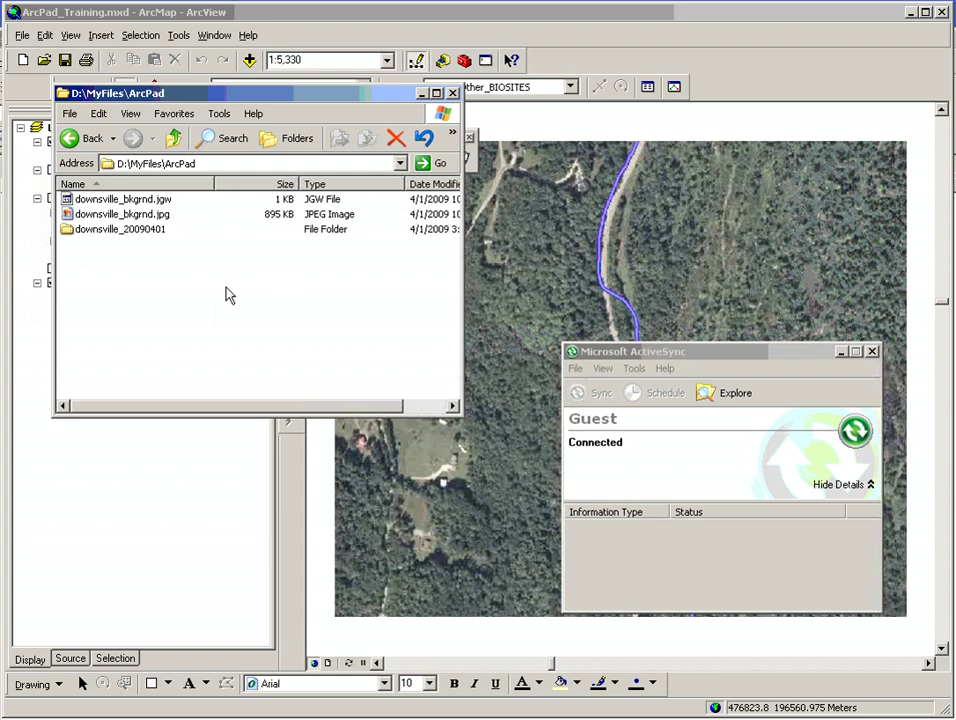
# - Select the local downsville_20090401 folder and explore the Mobile Device from ActiveSync
pyautogui.click(118, 231)
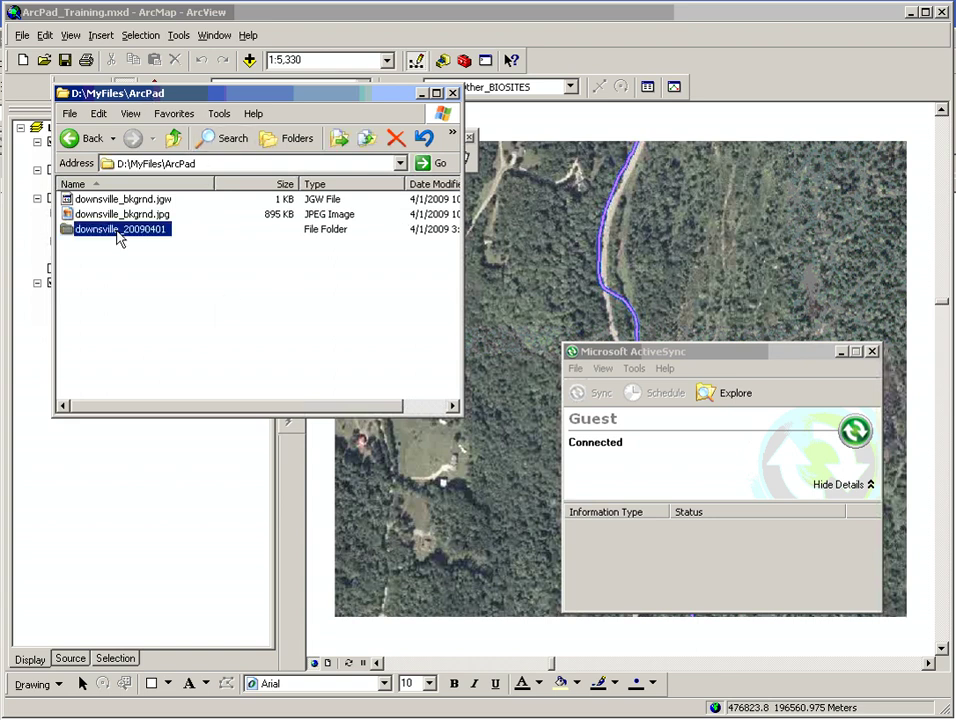
pyautogui.click(740, 355)
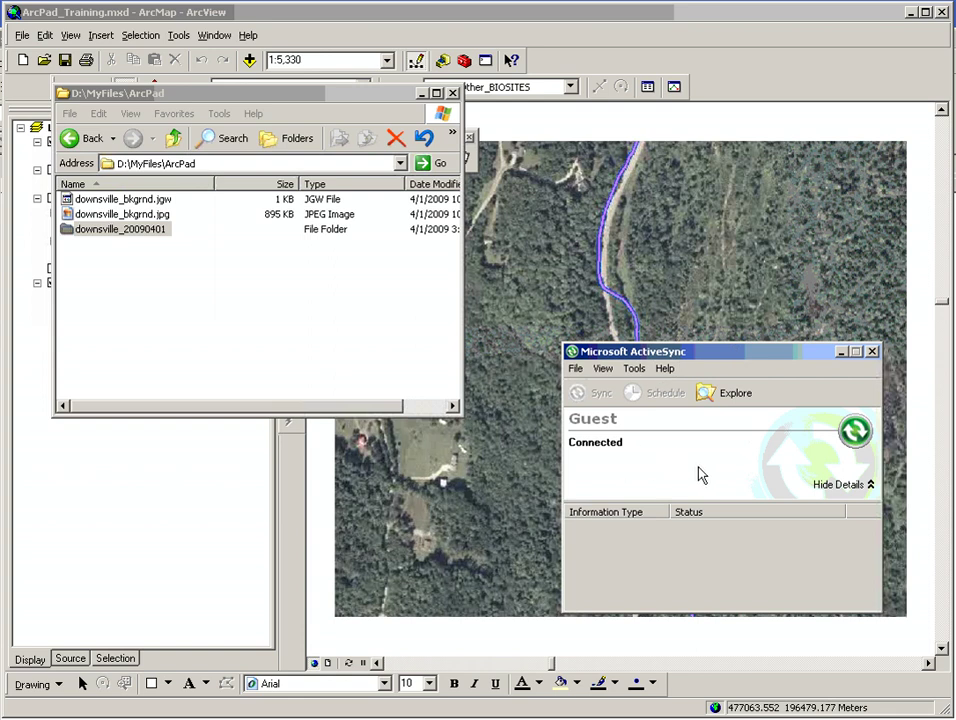
pyautogui.click(735, 395)
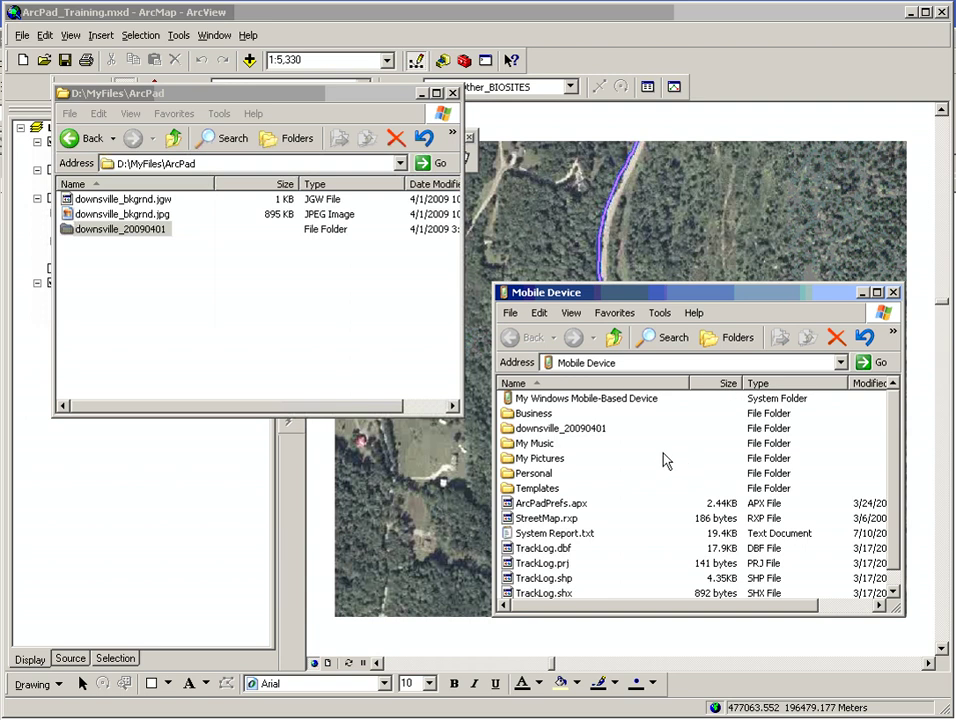
# - Delete the outdated downsville_20090401 folder from the Mobile Device
pyautogui.click(593, 432)
pyautogui.press('Delete')
pyautogui.click(730, 486)
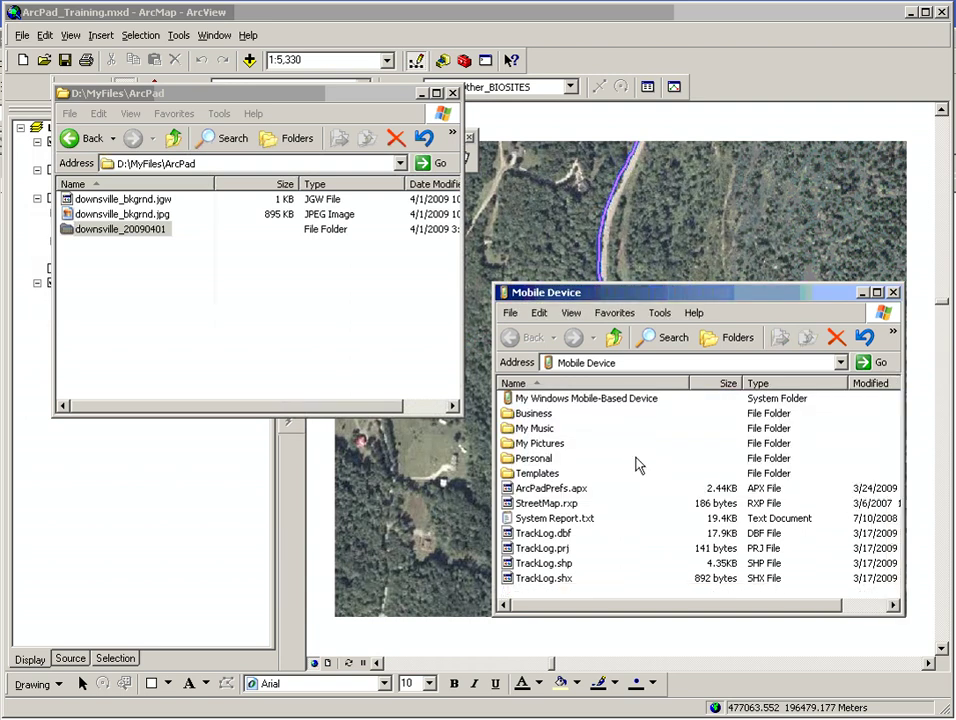
# - Copy the new local downsville_20090401 folder and paste it onto the Mobile Device
pyautogui.click(150, 242)
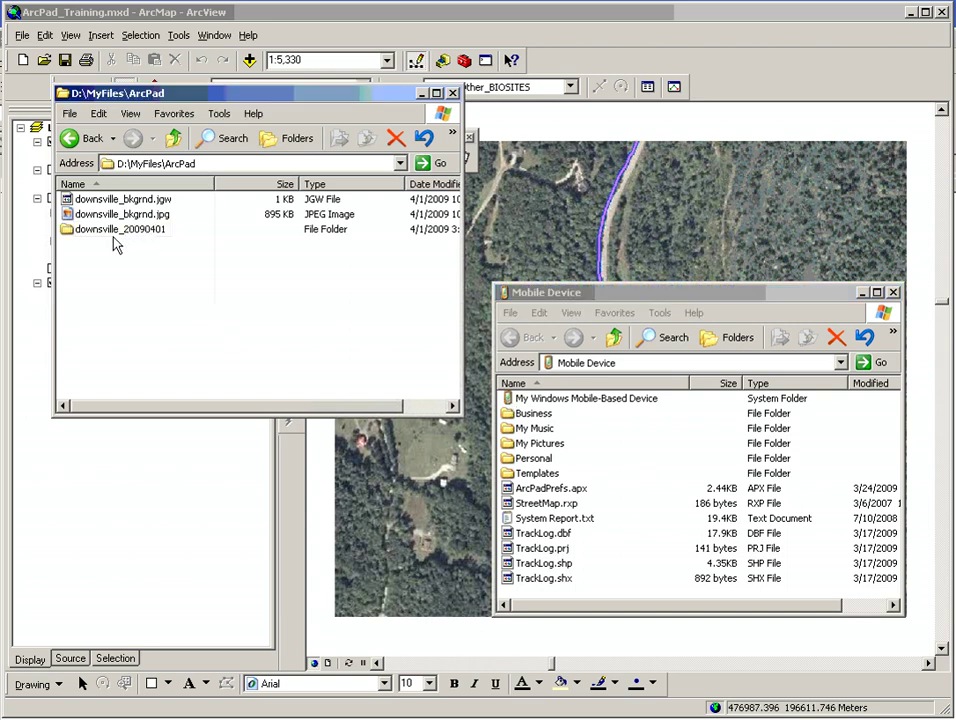
pyautogui.click(110, 232)
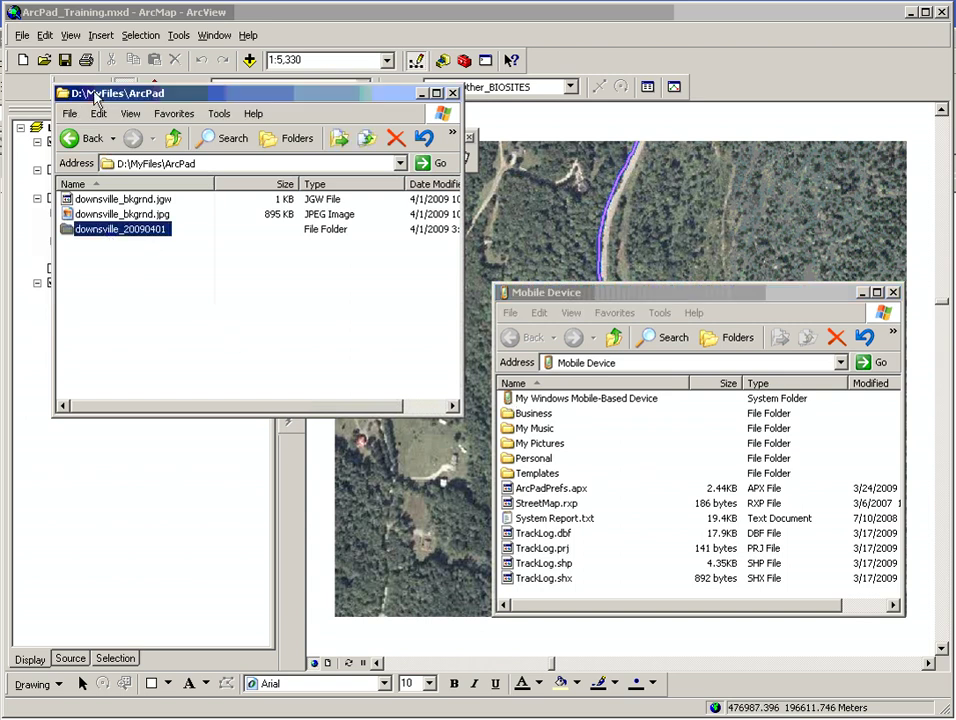
pyautogui.rightClick(128, 229)
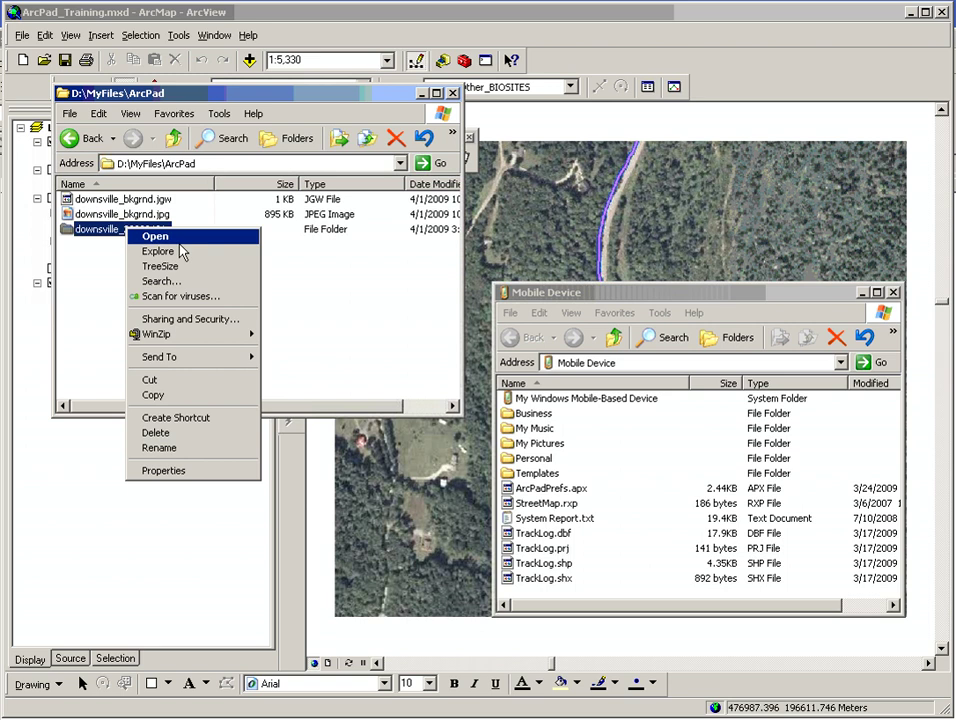
pyautogui.click(196, 394)
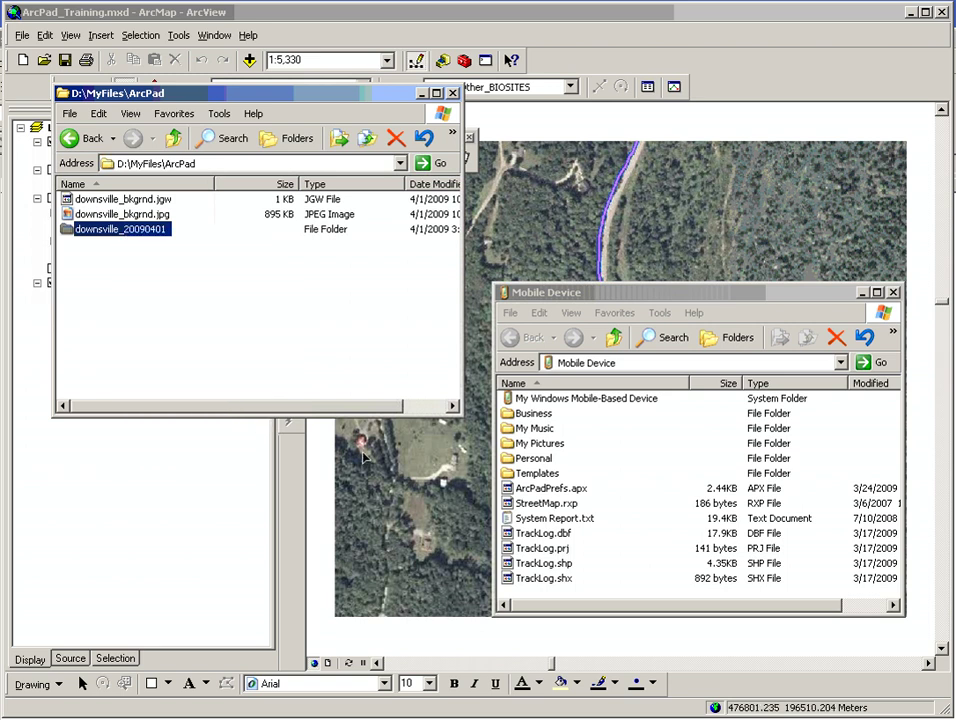
pyautogui.click(627, 437)
pyautogui.rightClick(627, 437)
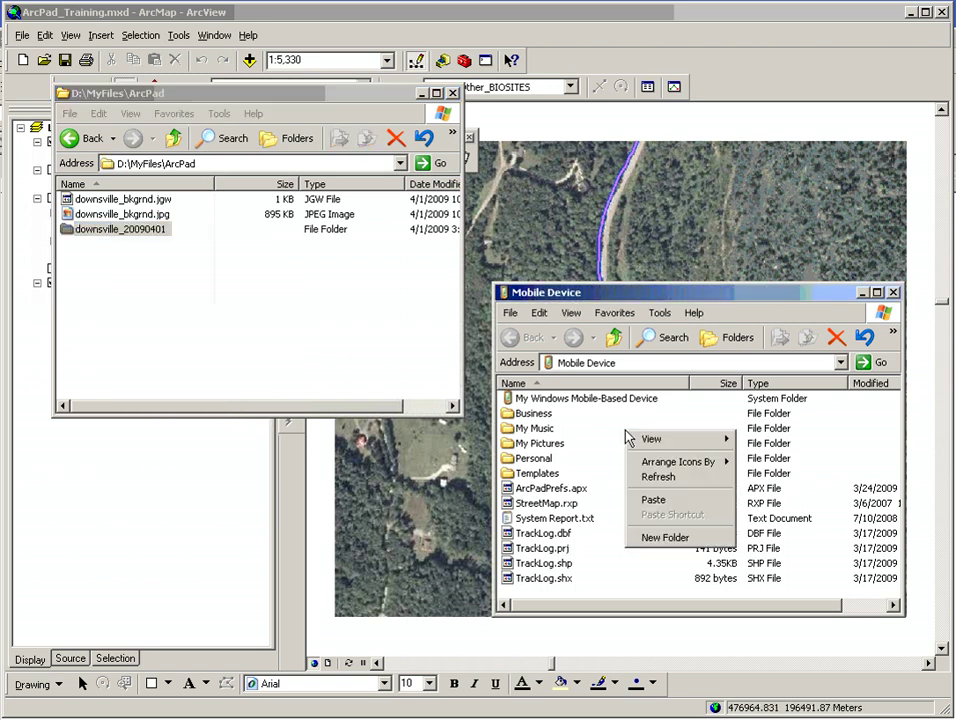
pyautogui.click(676, 501)
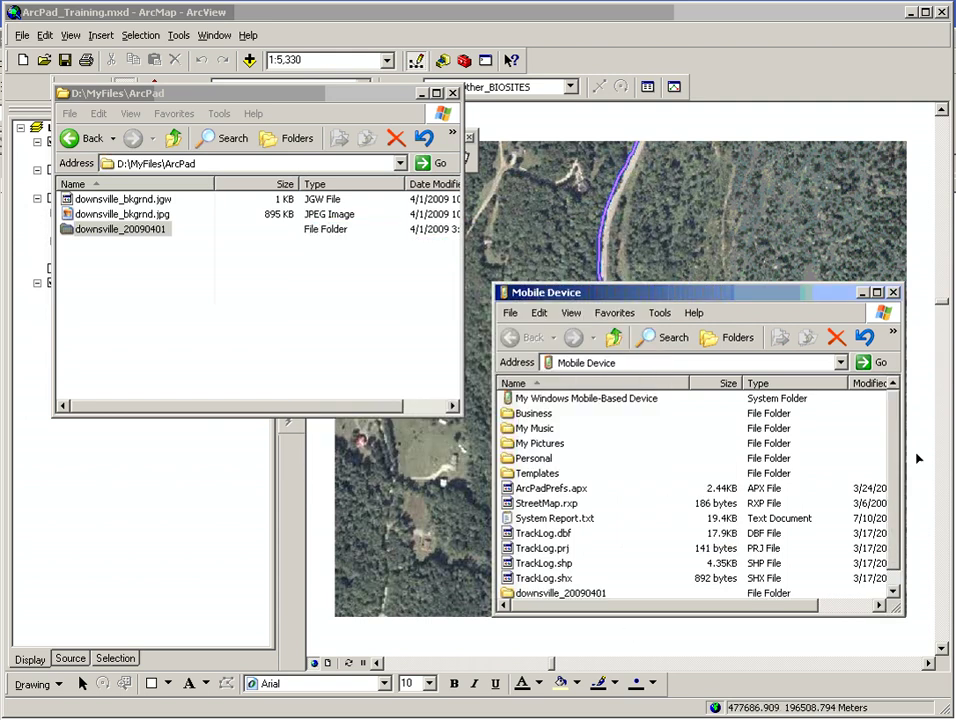
pyautogui.scroll(-1, 672, 400)
pyautogui.click(548, 580)
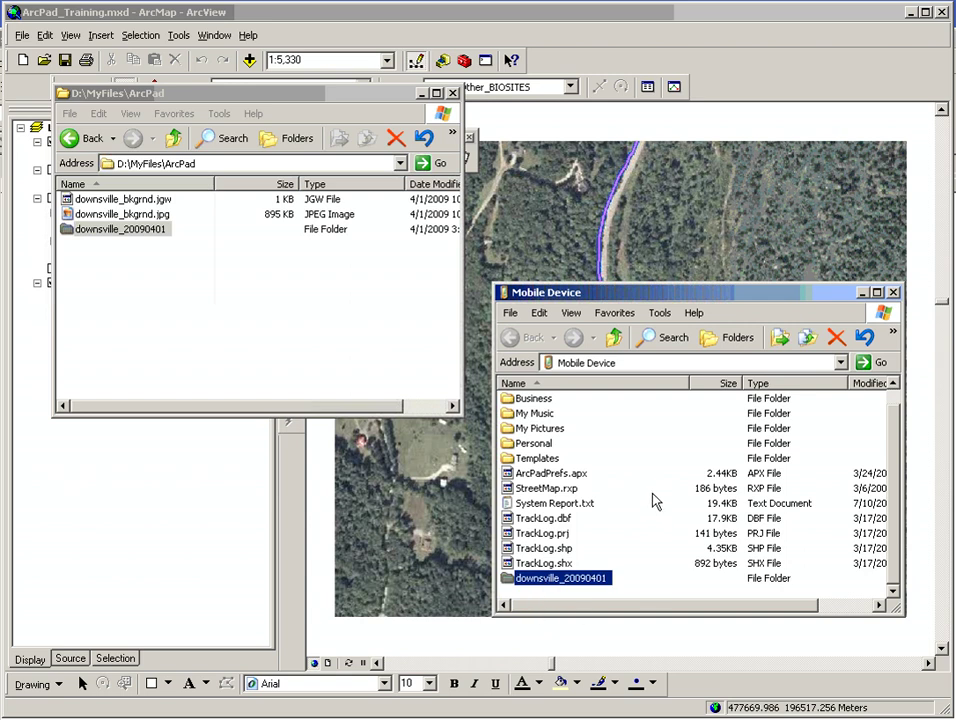